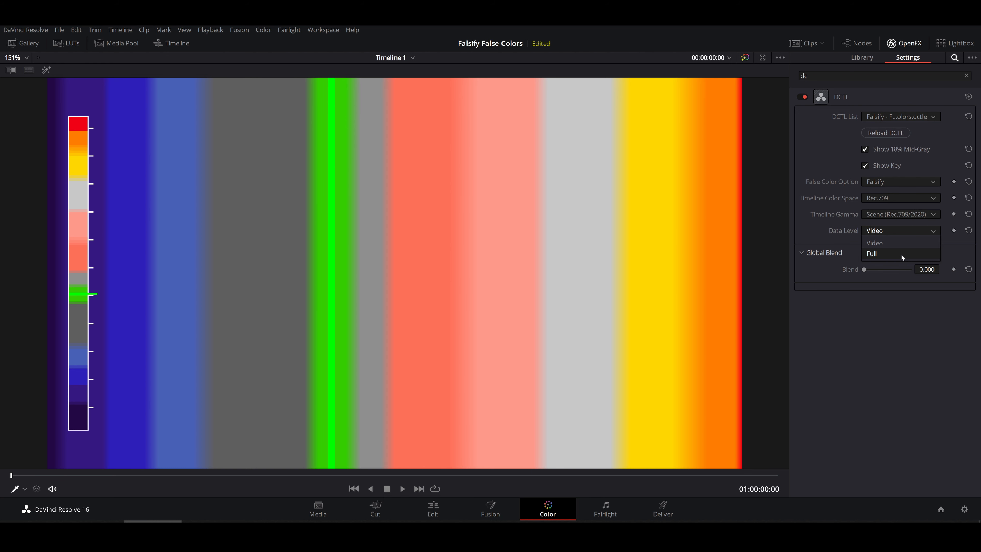
# Set the false-color DCTL's Data Level to Full and compare the gray ramp with the grade bypassed and enabled.
pyautogui.click(887, 255)
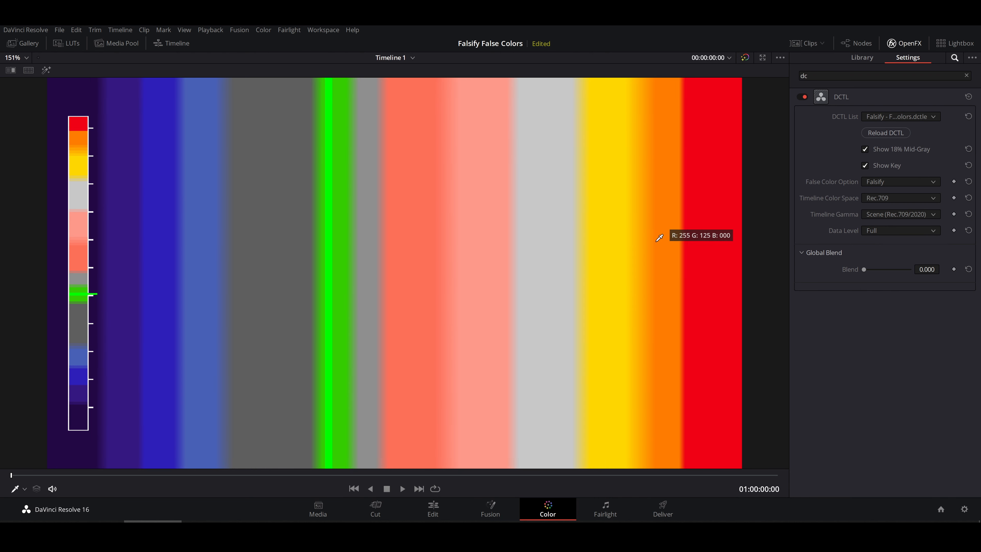
pyautogui.hotkey('shift', 'd')
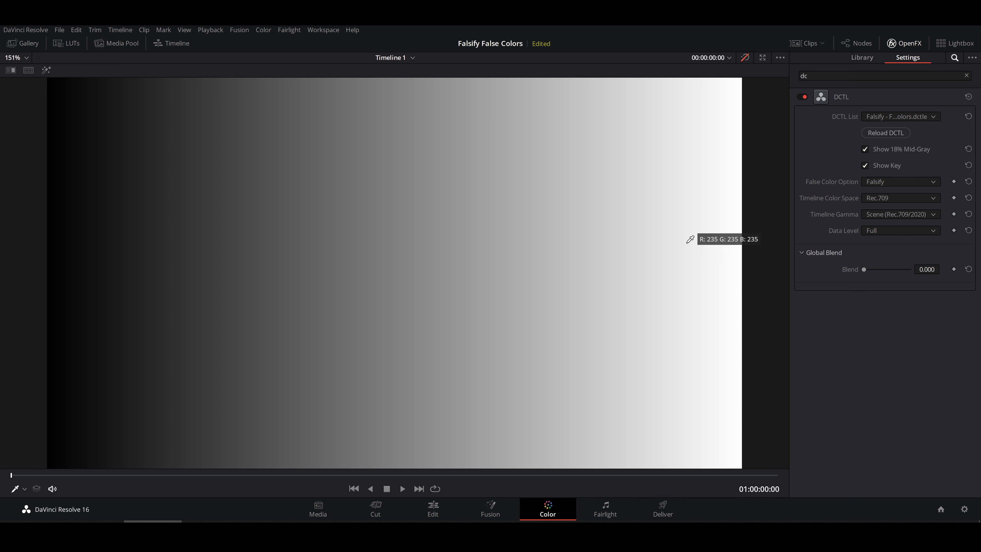
pyautogui.hotkey('shift', 'd')
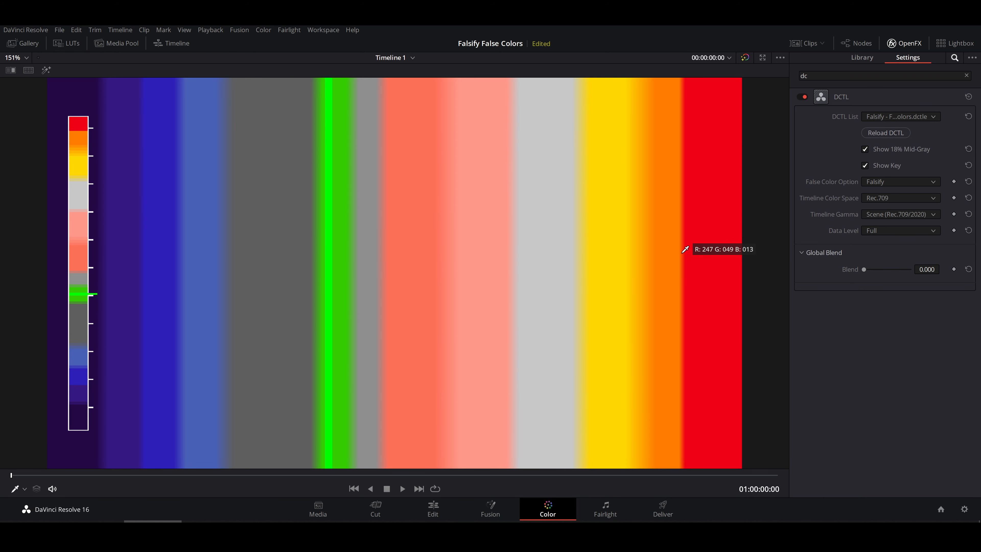
pyautogui.hotkey('shift', 'd')
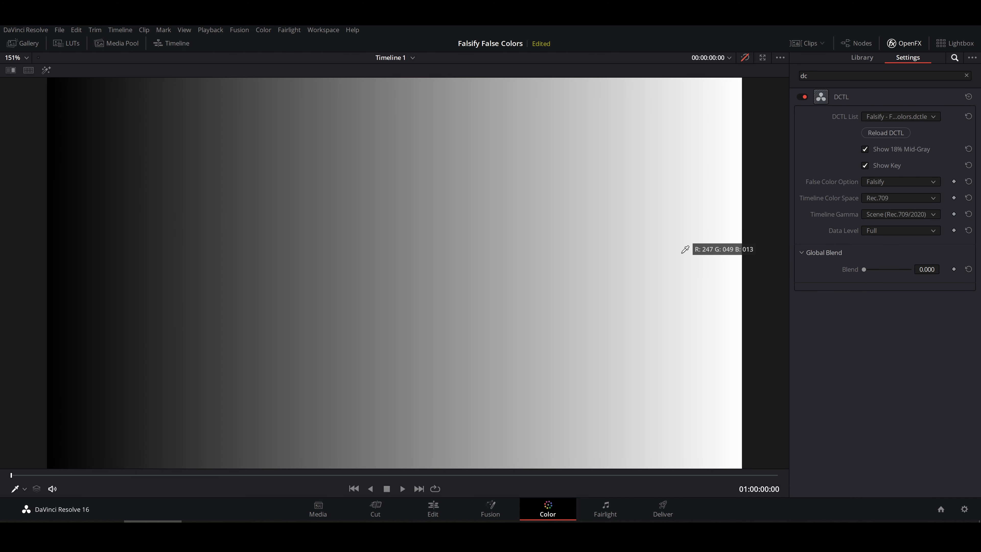
# Leave the enlarged viewer and set the project's color science to DaVinci YRGB Color Managed, saving the settings.
pyautogui.hotkey('alt', 'f')
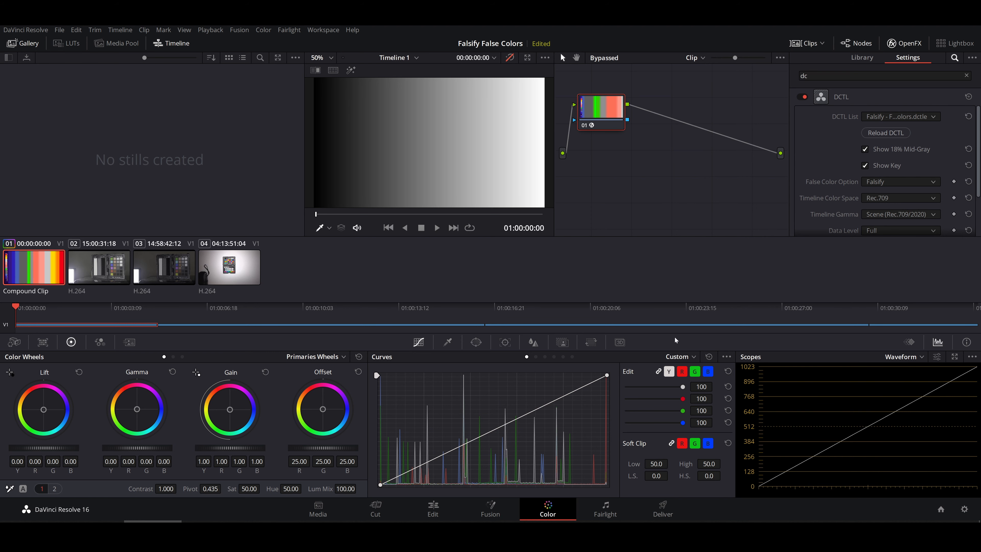
pyautogui.click(964, 509)
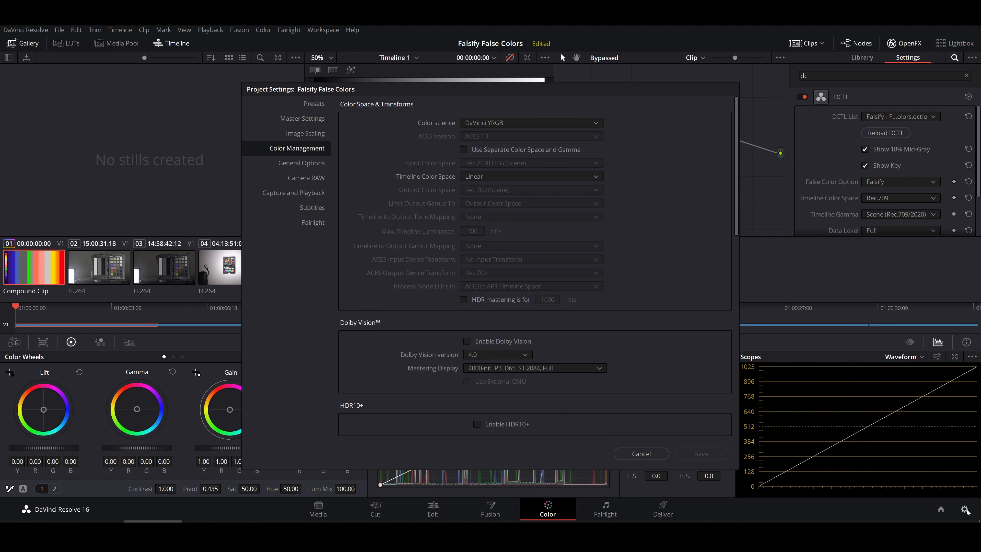
pyautogui.click(490, 124)
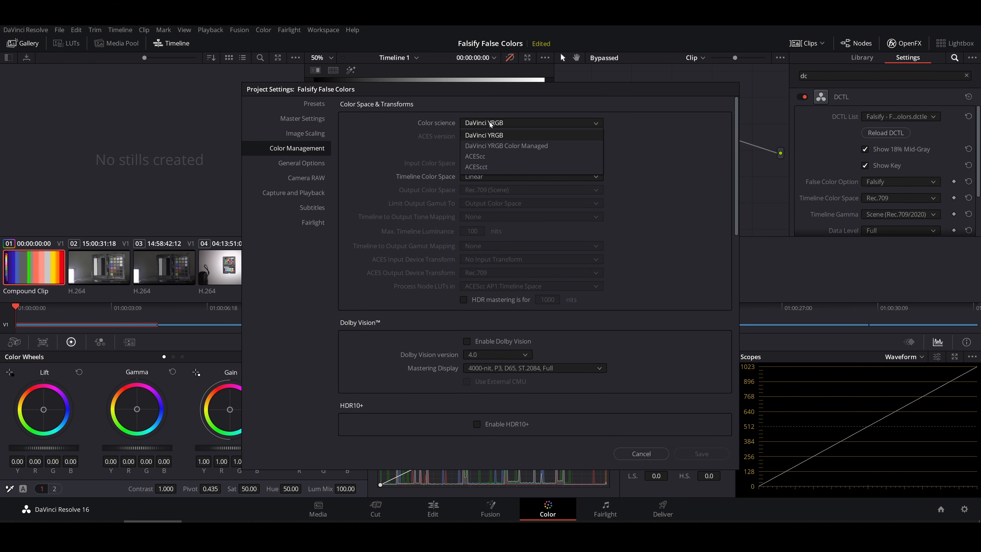
pyautogui.click(495, 146)
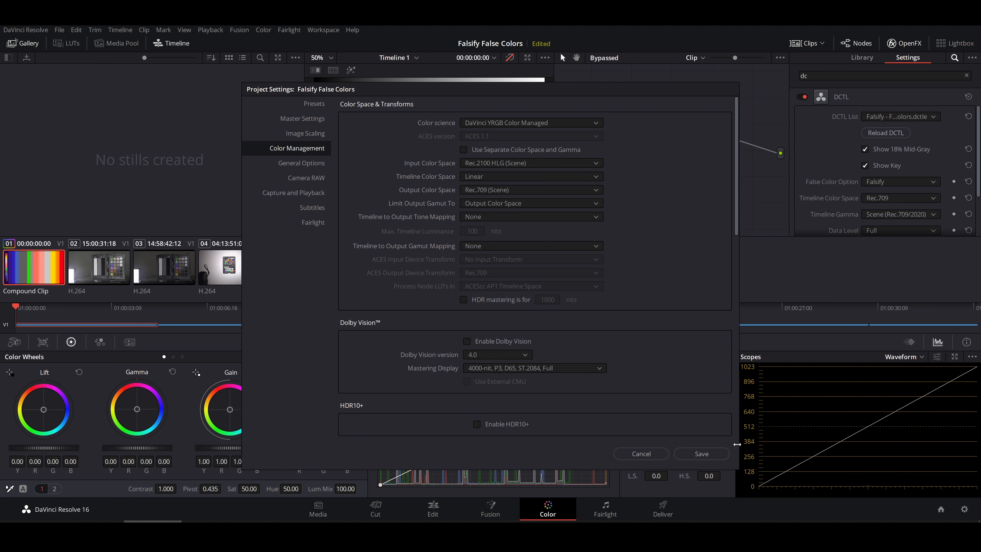
pyautogui.click(702, 453)
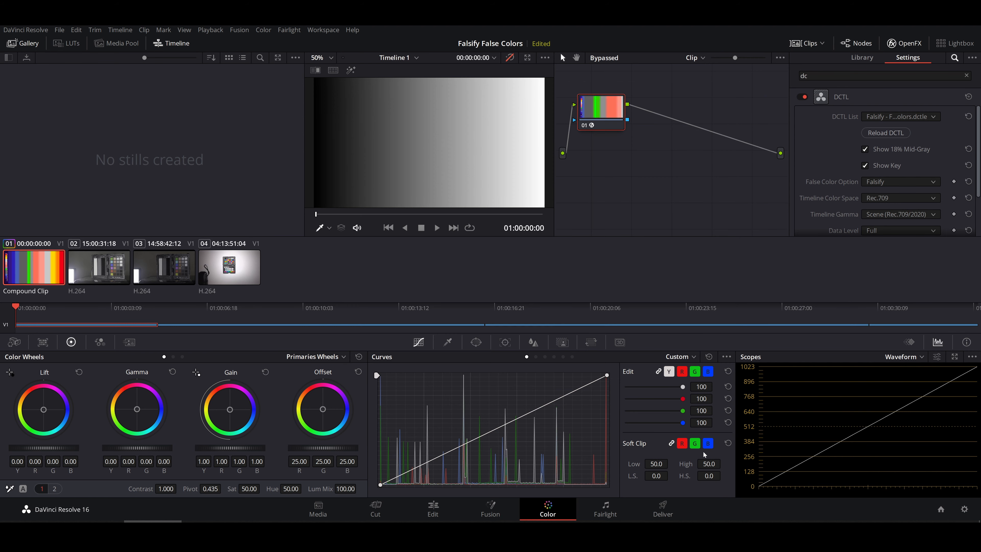
# Apply the DCTL effect to clip 03's node and load Falsify - False Colors.dctle in it.
pyautogui.click(164, 272)
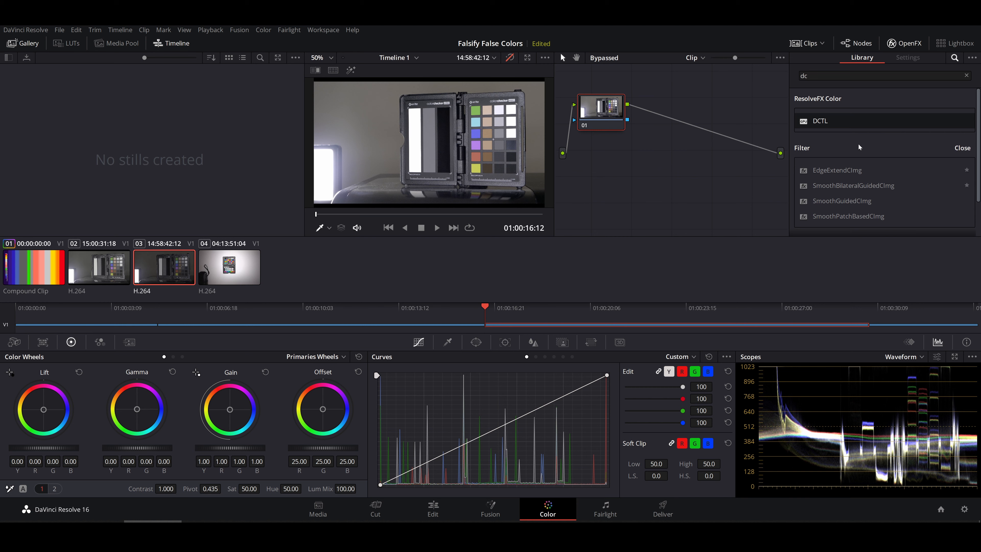
pyautogui.moveTo(819, 121); pyautogui.dragTo(605, 118)
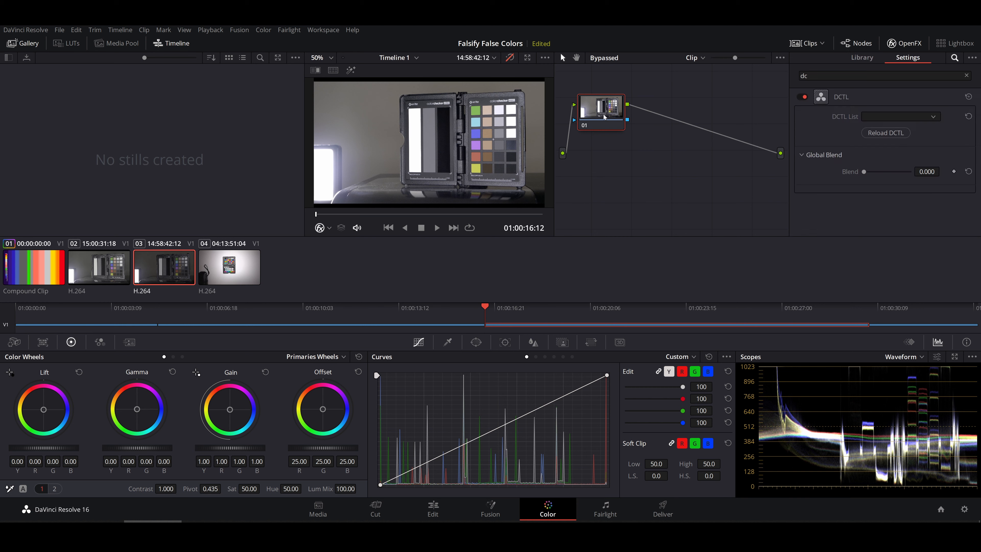
pyautogui.click(937, 117)
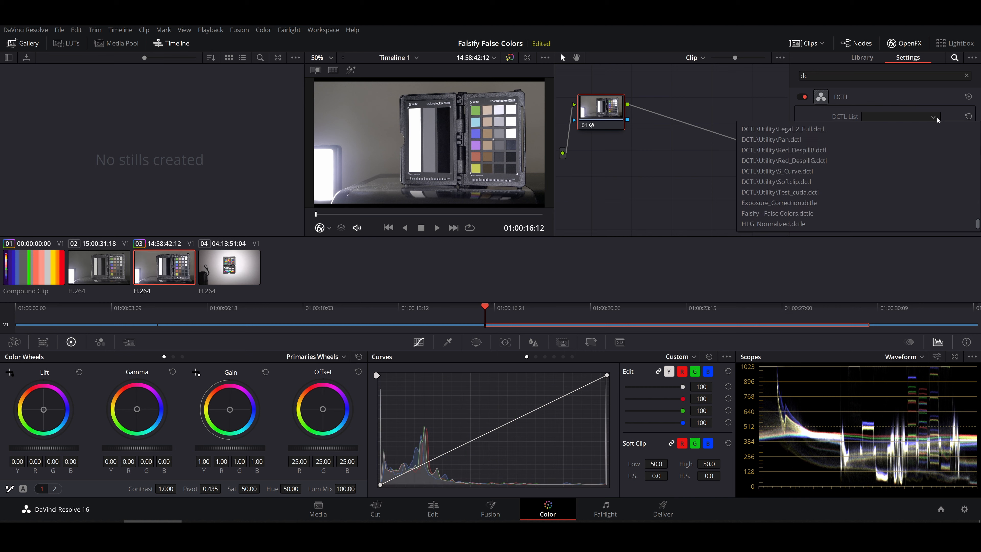
pyautogui.click(803, 213)
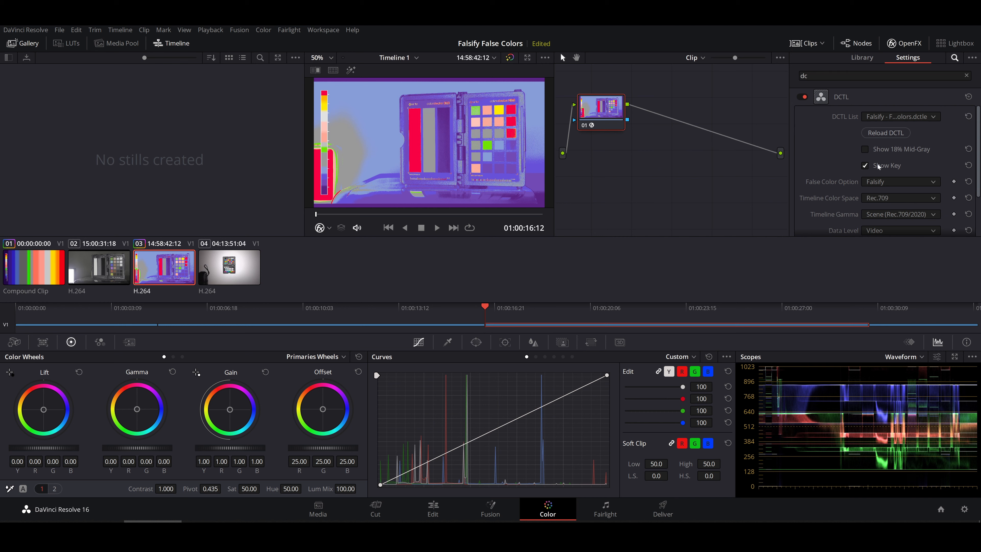
# Set clip 03's DCTL Timeline Gamma to Linear and enable Show 18% Mid-Gray.
pyautogui.click(893, 215)
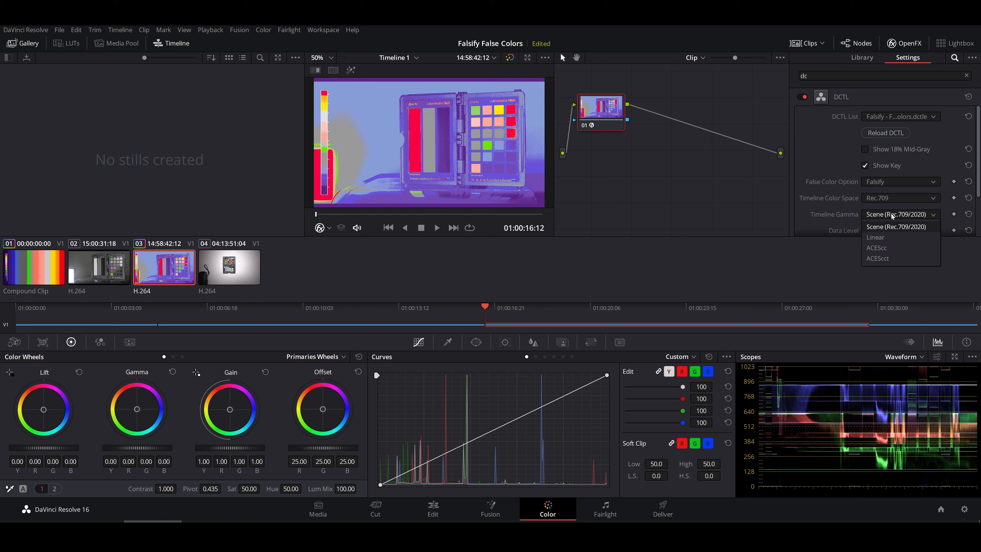
pyautogui.click(877, 237)
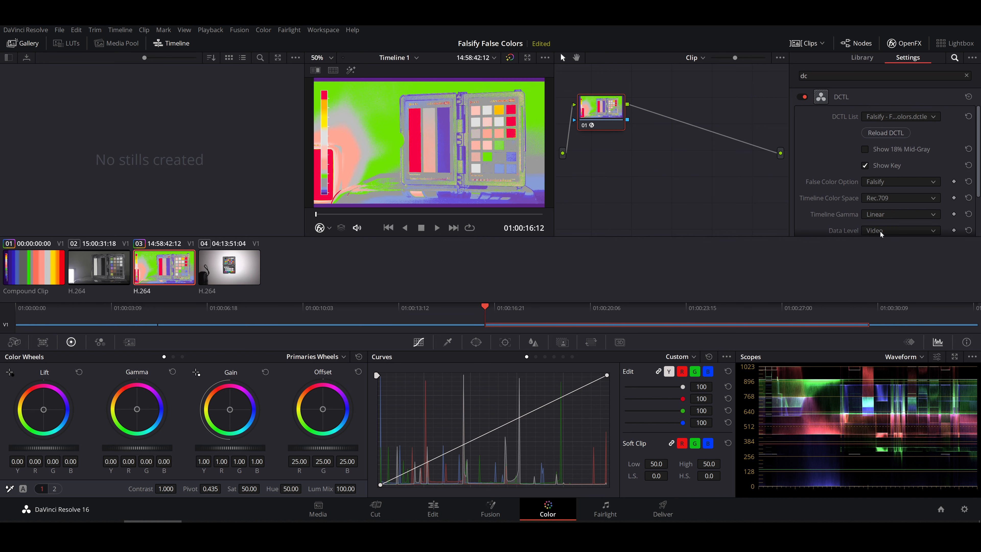
pyautogui.click(865, 149)
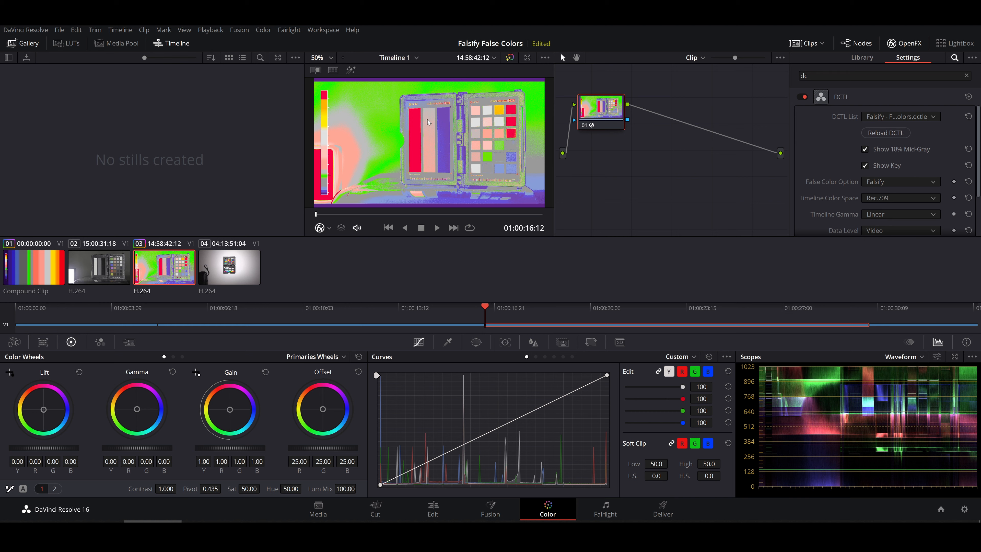
# Add a serial node before clip 03's false-color node and arrange the two nodes side by side.
pyautogui.moveTo(603, 109); pyautogui.dragTo(651, 134)
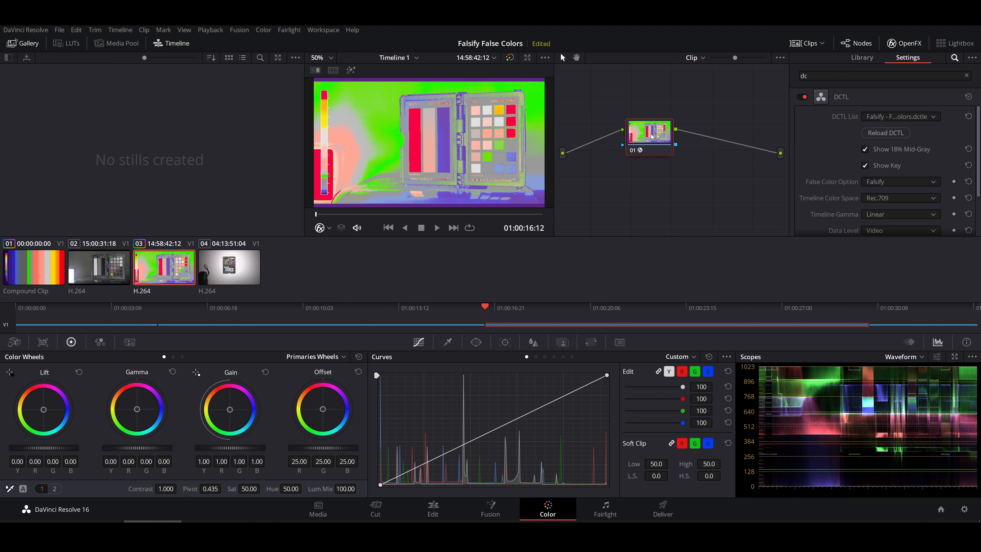
pyautogui.rightClick(651, 134)
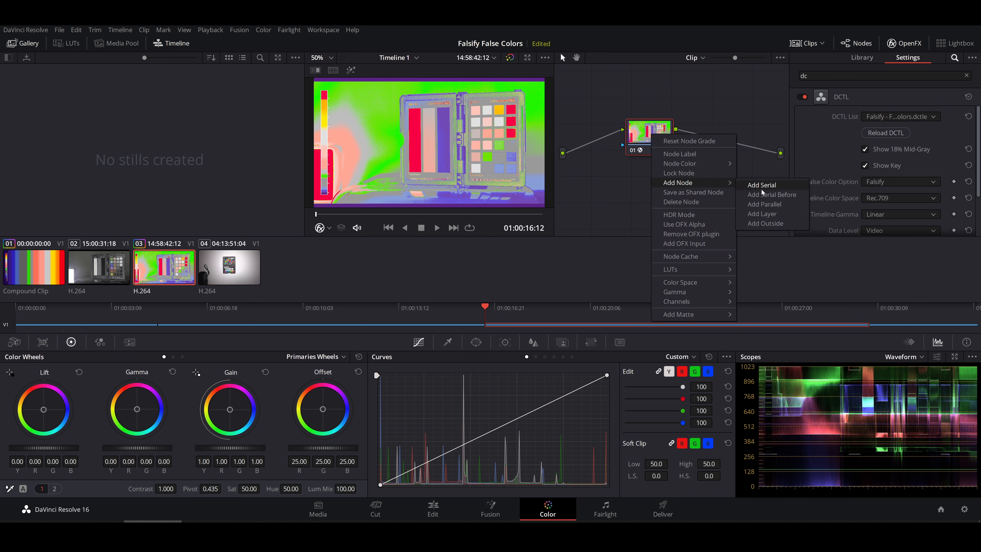
pyautogui.click(757, 195)
pyautogui.moveTo(662, 140); pyautogui.dragTo(706, 138)
pyautogui.moveTo(666, 184); pyautogui.dragTo(622, 143)
# Find the Exposure Correction effect, apply it to the new node, and set its correction to -0.49.
pyautogui.doubleClick(805, 76)
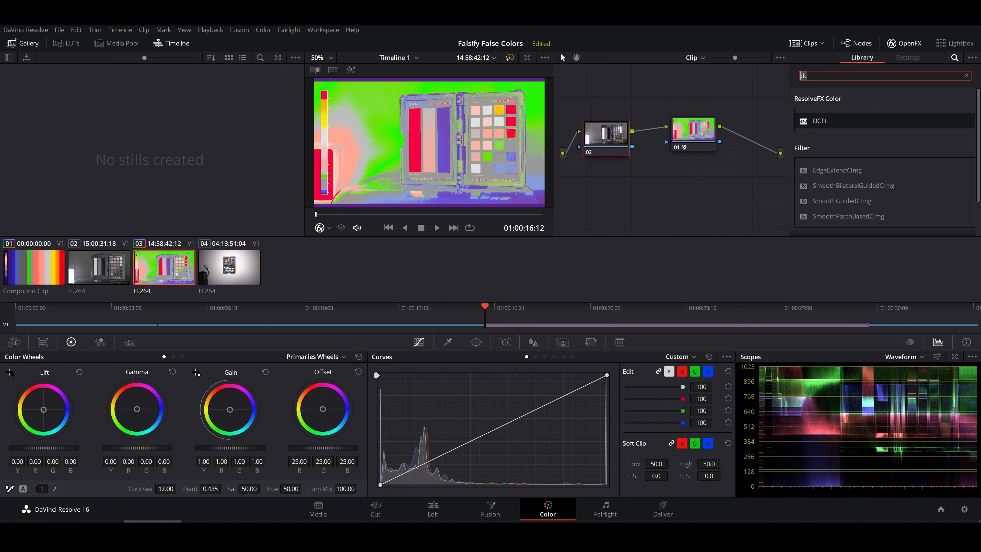
pyautogui.write('ex')
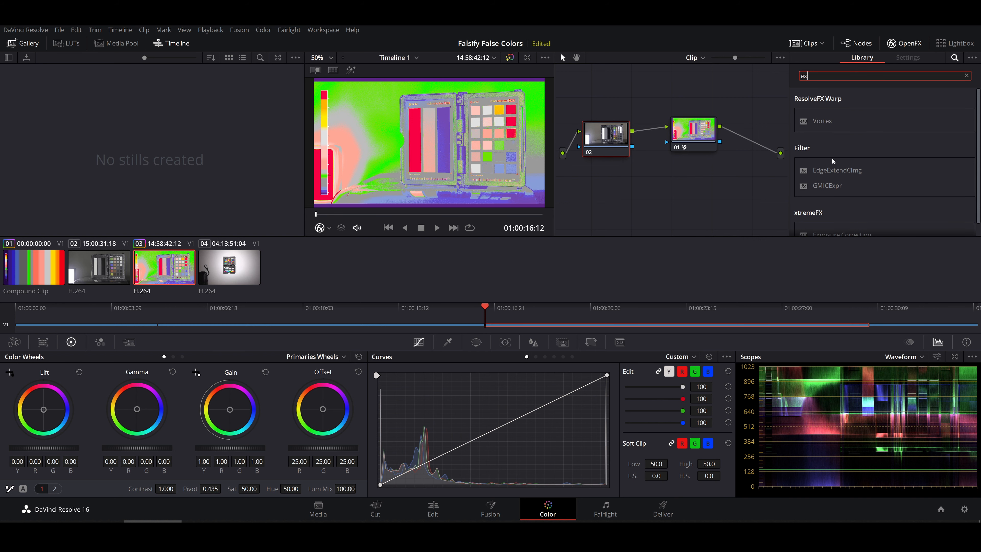
pyautogui.write('po')
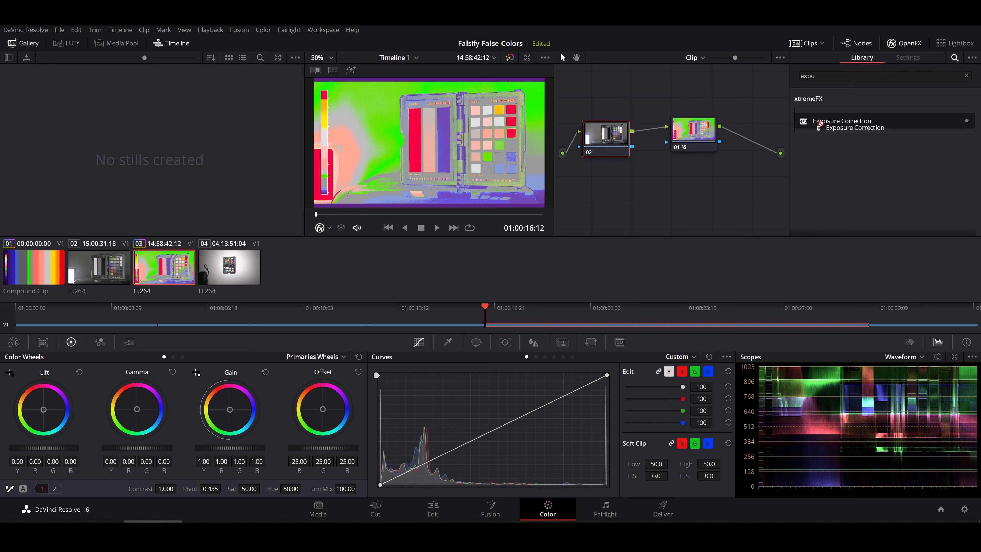
pyautogui.moveTo(843, 120); pyautogui.dragTo(615, 144)
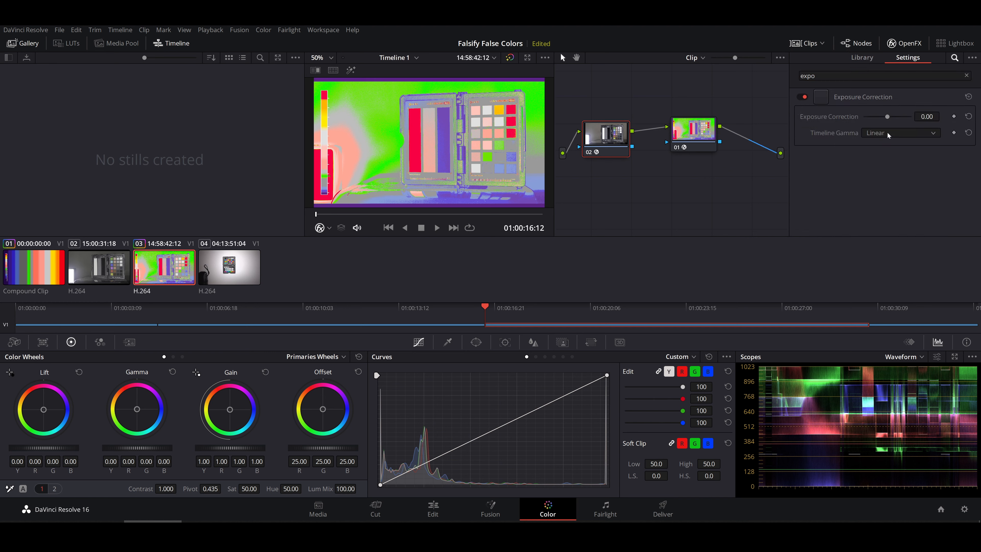
pyautogui.moveTo(927, 117); pyautogui.dragTo(908, 117)
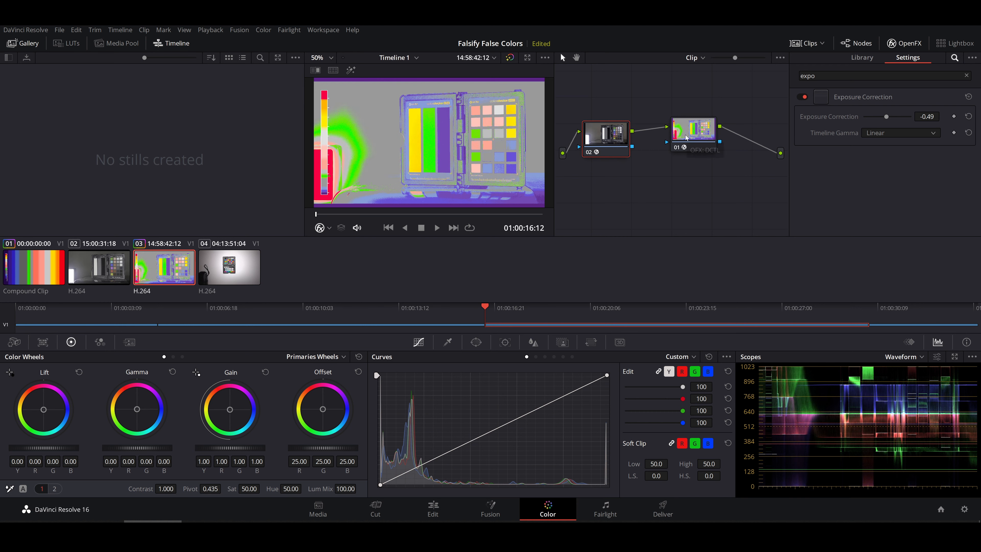
# Compare the false-color node's image with Show 18% Mid-Gray off and on, and with the node itself disabled and enabled.
pyautogui.click(696, 137)
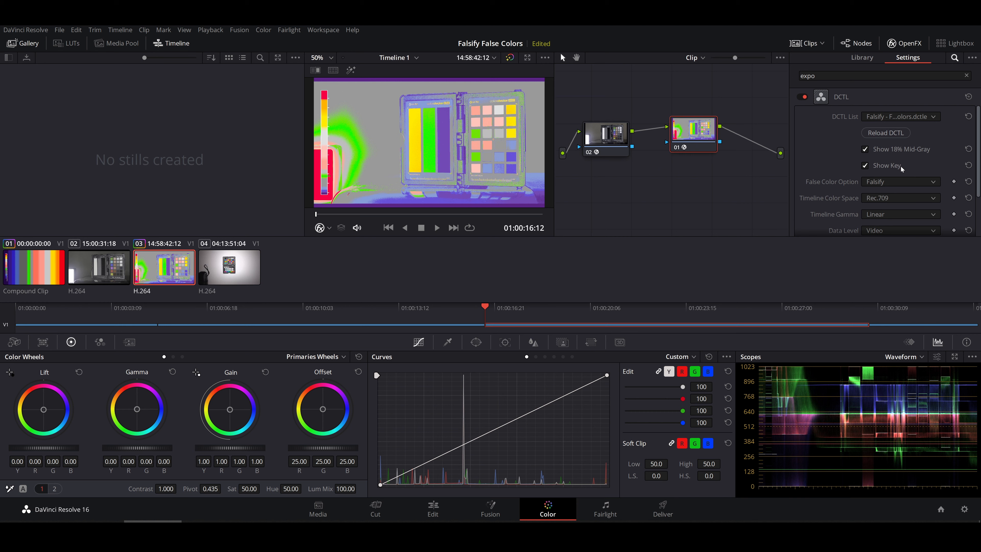
pyautogui.click(865, 151)
pyautogui.click(865, 150)
pyautogui.click(865, 151)
pyautogui.click(865, 151)
pyautogui.click(865, 151)
pyautogui.click(865, 151)
pyautogui.click(865, 151)
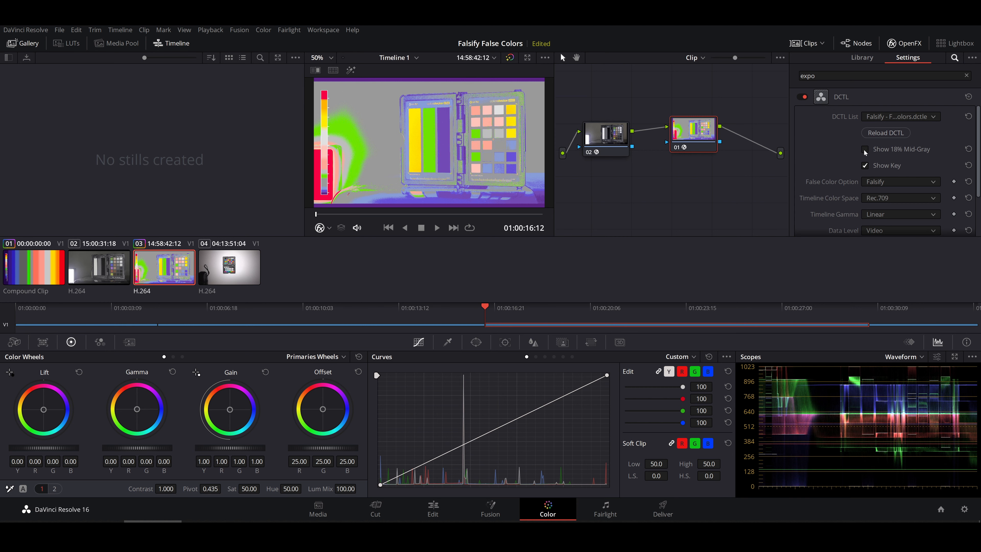
pyautogui.click(865, 151)
pyautogui.hotkey('ctrl', 'd')
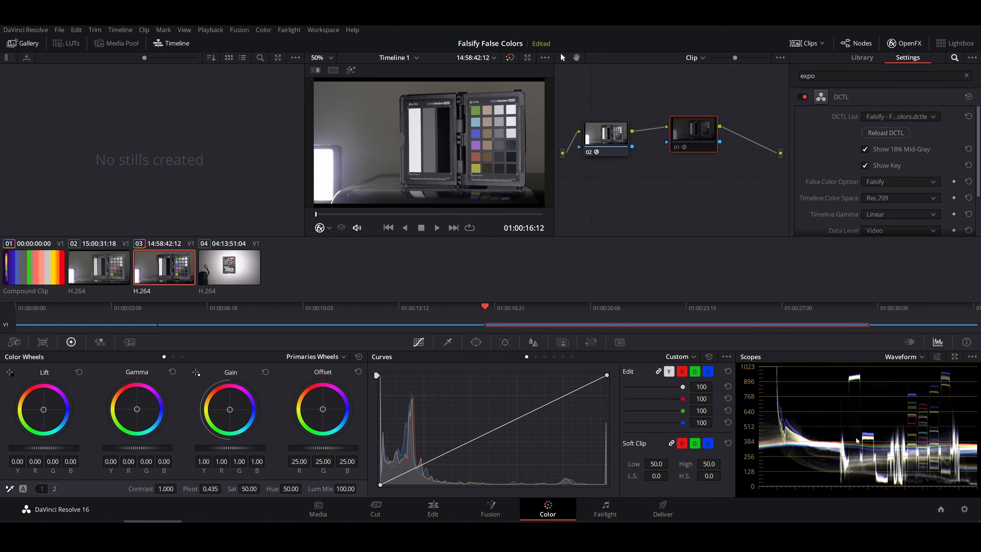
pyautogui.hotkey('ctrl', 'd')
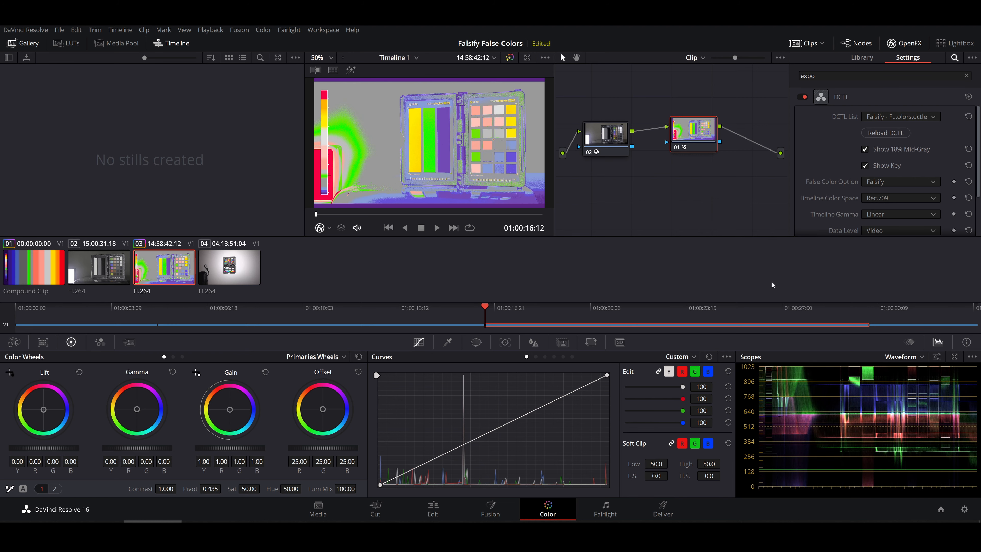
# Set the project's color science to ACEScc and save the color management settings.
pyautogui.click(965, 510)
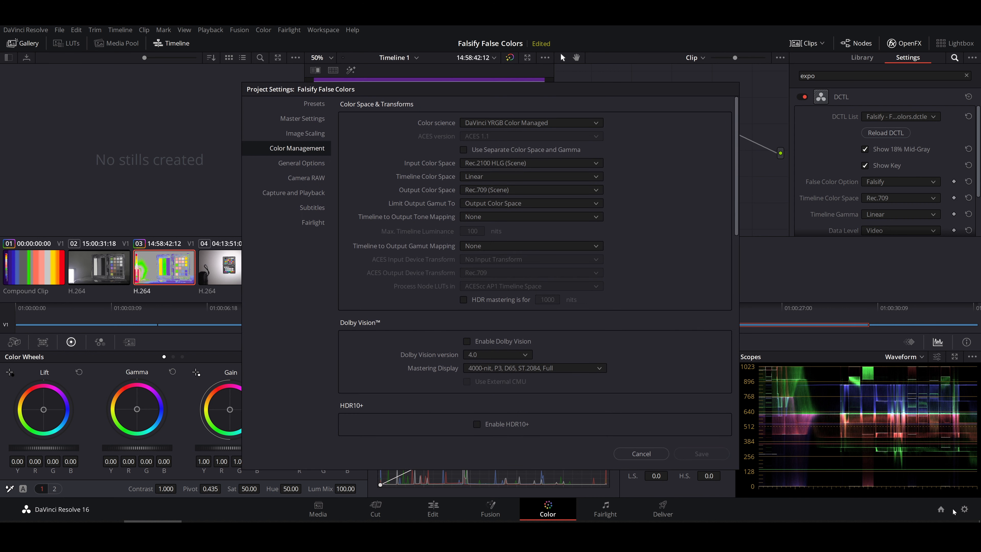
pyautogui.click(524, 123)
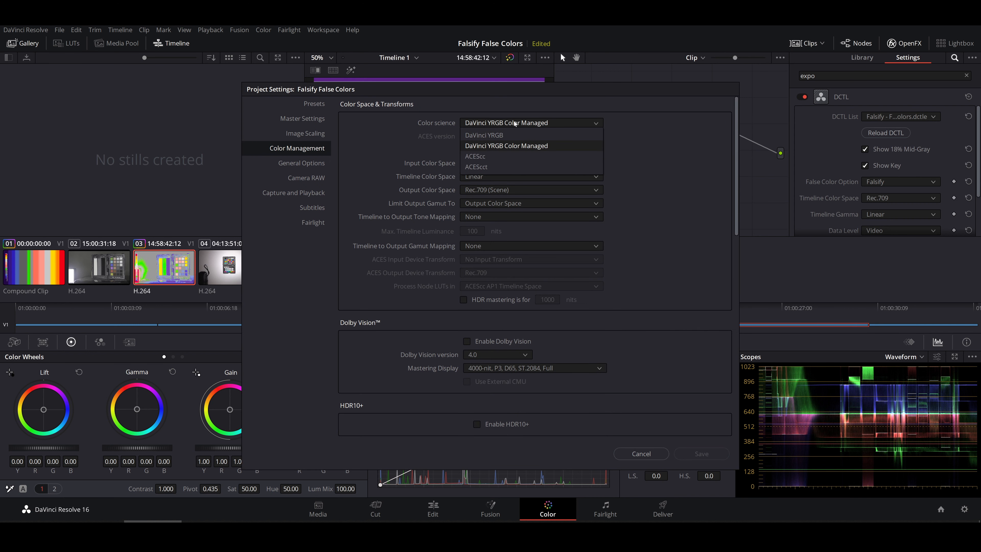
pyautogui.click(490, 158)
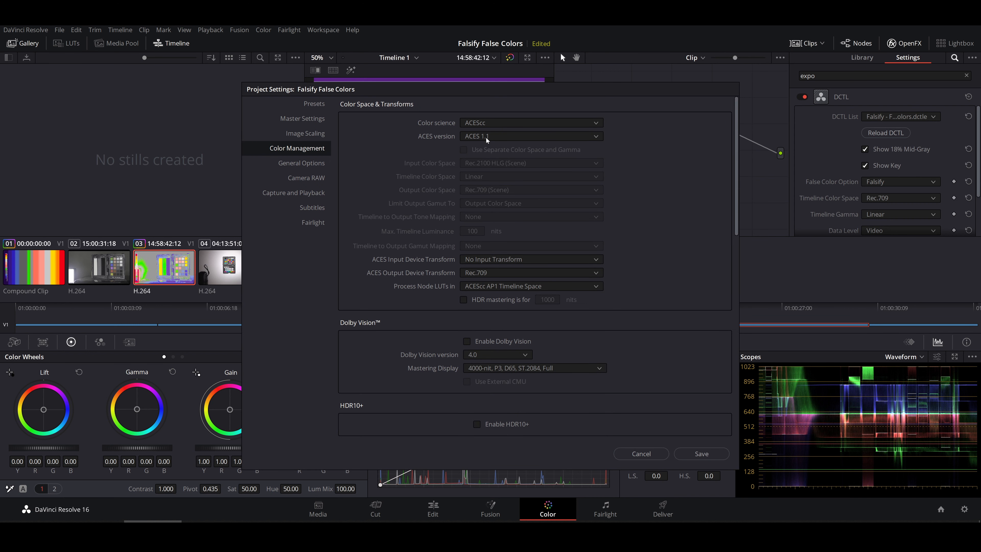
pyautogui.click(701, 454)
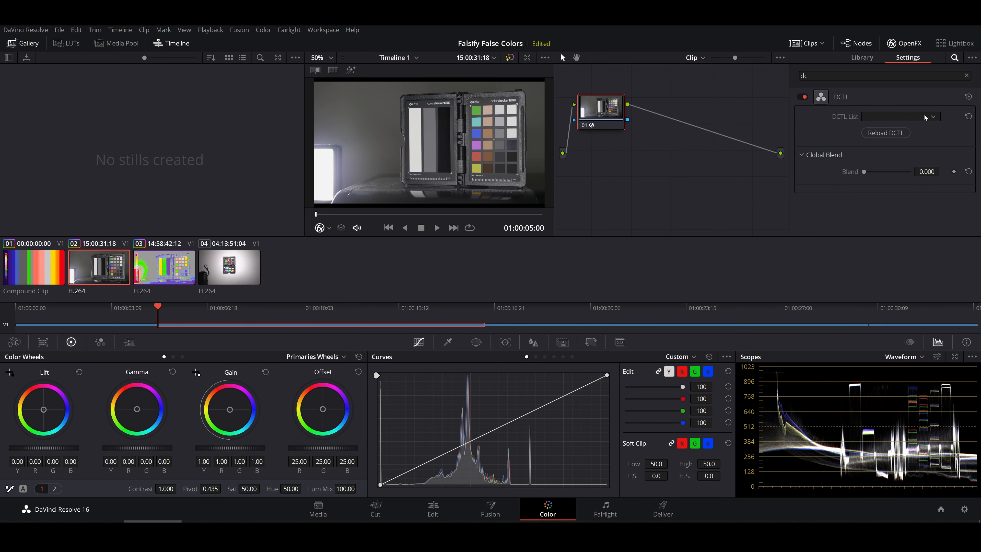
# Load Falsify - False Colors.dctle in clip 02's DCTL effect and set its Timeline Gamma to ACEScc.
pyautogui.click(914, 120)
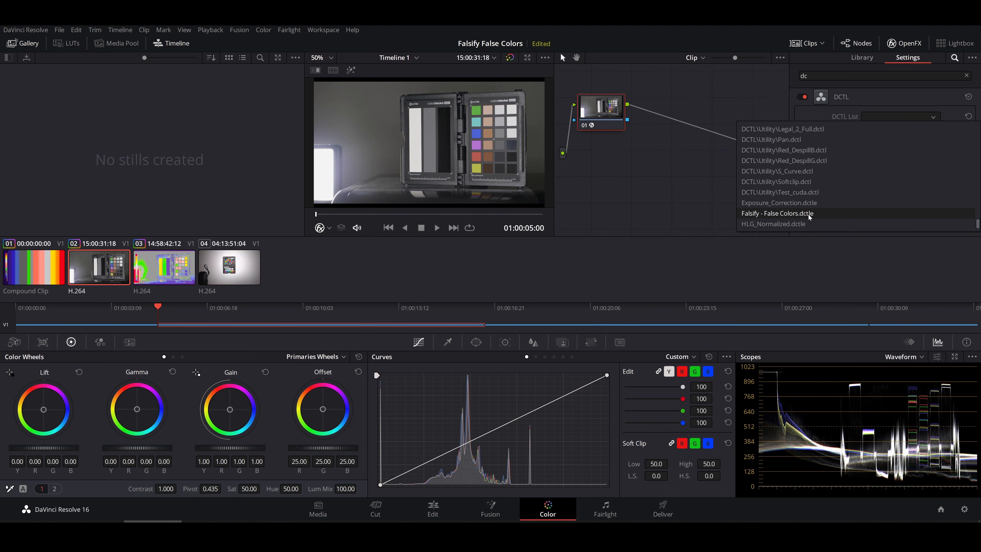
pyautogui.click(823, 215)
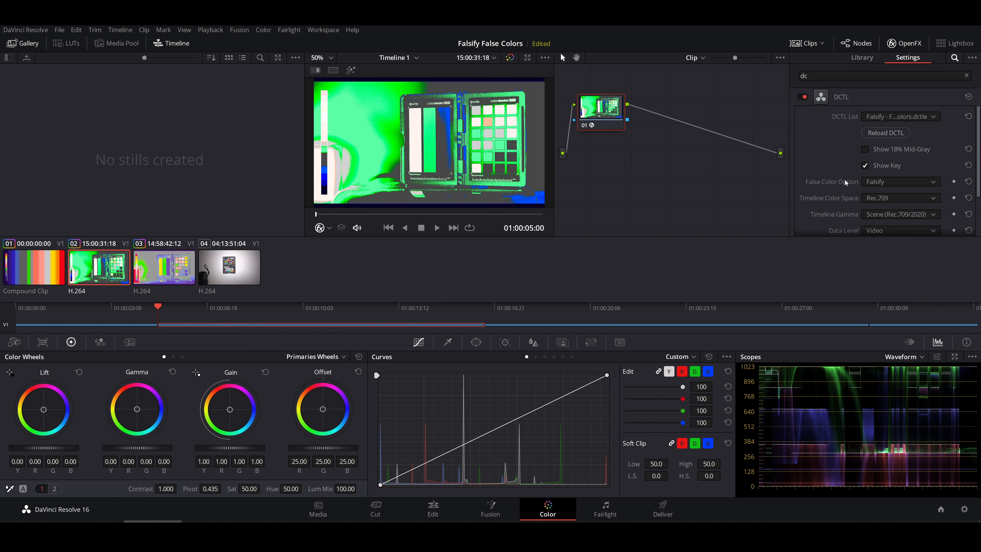
pyautogui.scroll(-2, 846, 183)
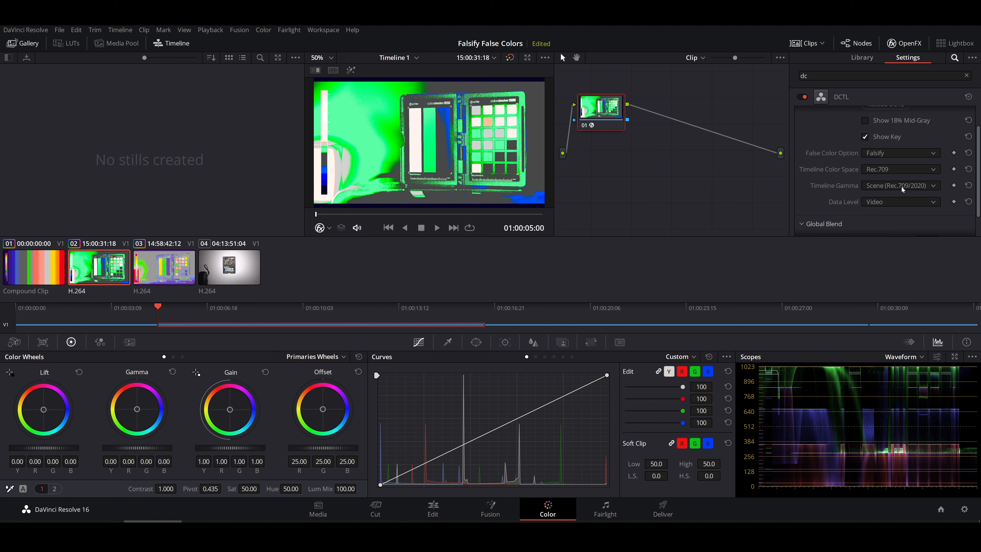
pyautogui.click(902, 189)
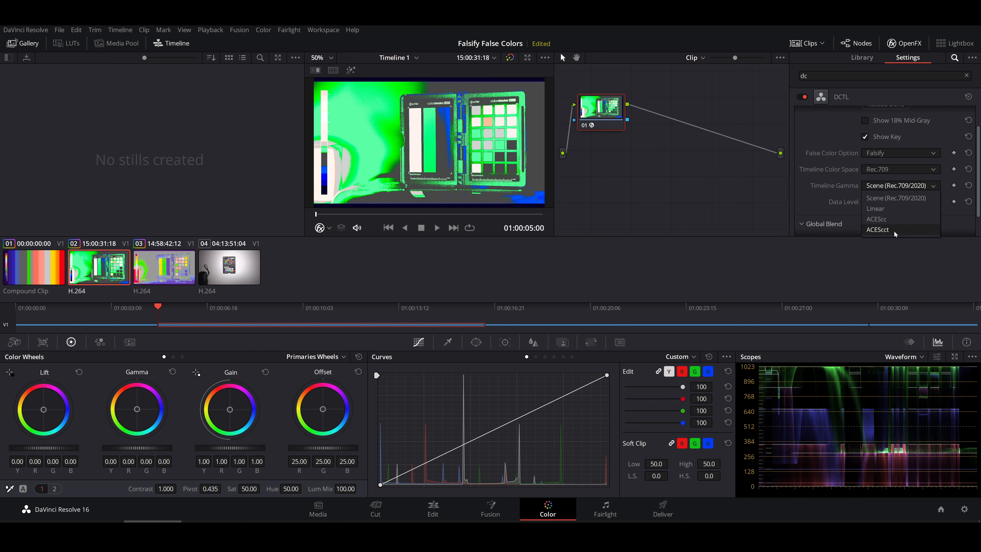
pyautogui.click(877, 220)
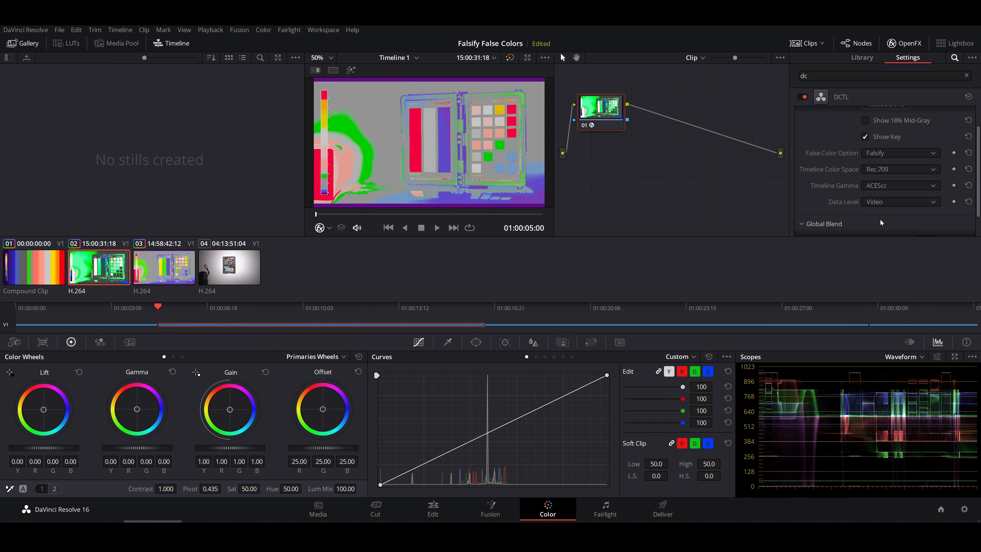
# Set the Timeline Color Space of clip 02's Falsify DCTL to ACES AP1.
pyautogui.click(898, 172)
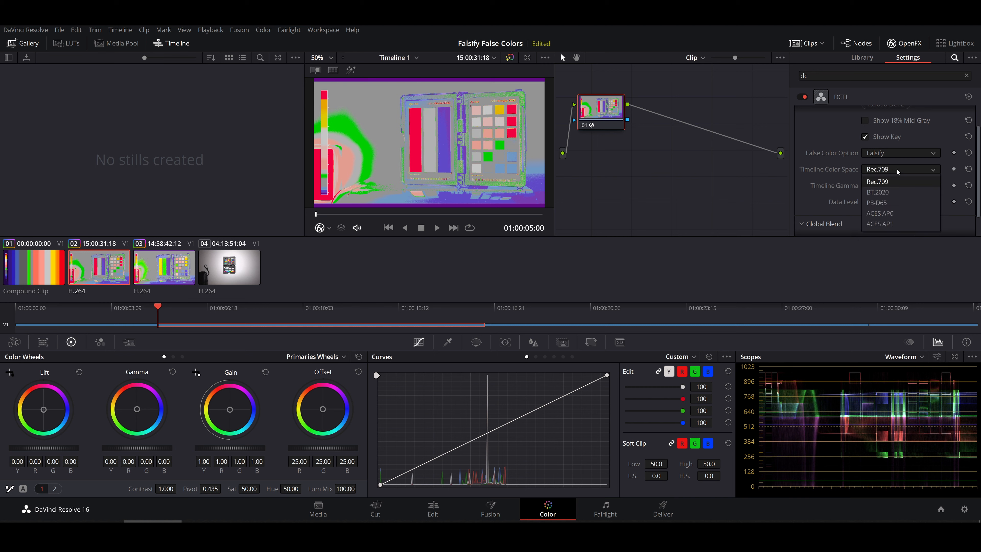
pyautogui.click(881, 224)
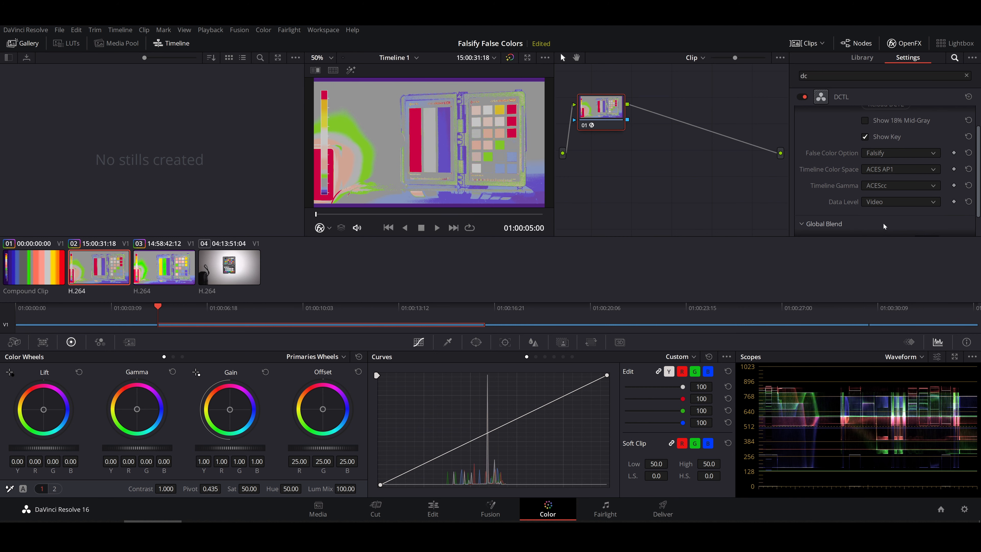
# Move the false-color node toward the output, insert a serial node before it, and place the new node between the input and the false-color node.
pyautogui.moveTo(588, 123); pyautogui.dragTo(692, 159)
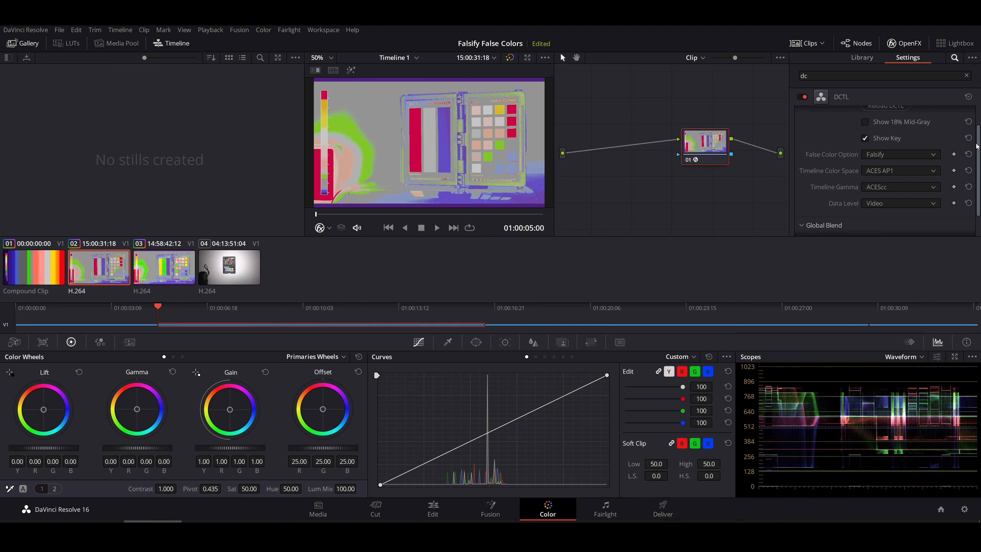
pyautogui.scroll(2, 975, 118)
pyautogui.rightClick(704, 146)
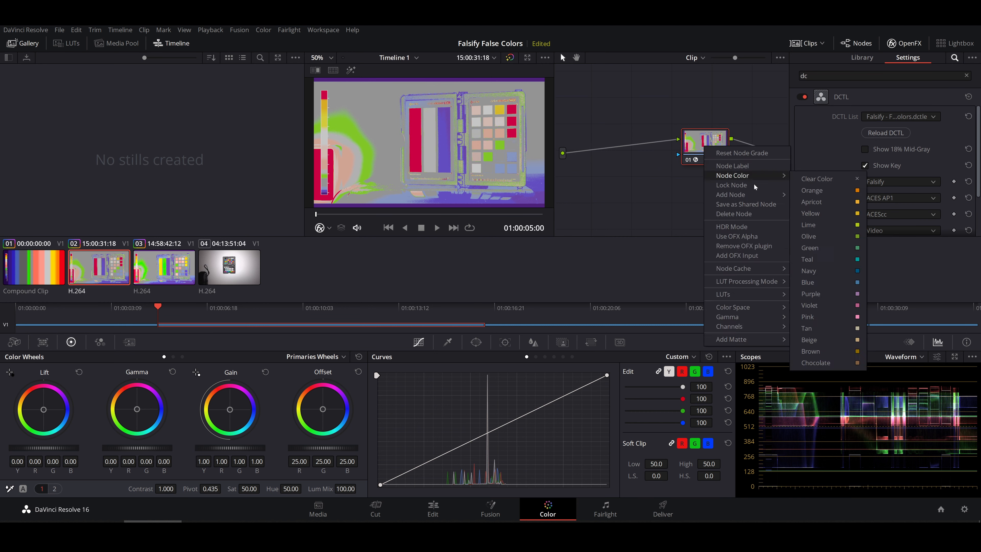
pyautogui.moveTo(746, 195)
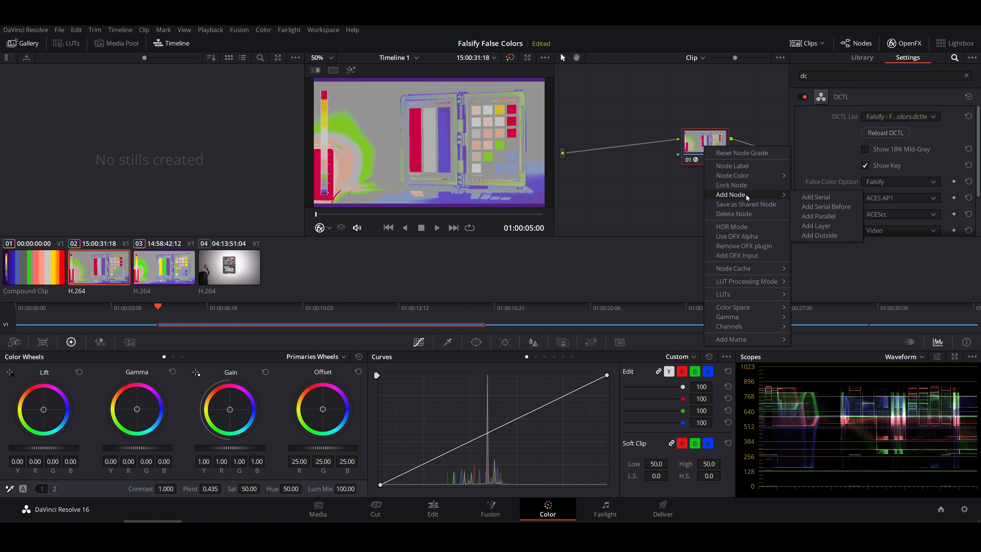
pyautogui.click(826, 206)
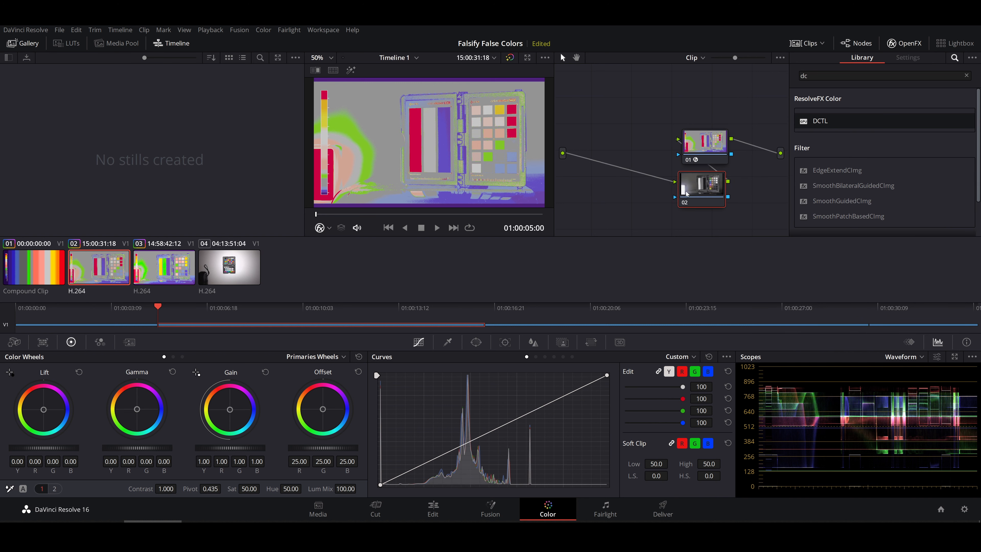
pyautogui.moveTo(697, 190); pyautogui.dragTo(626, 155)
# Search the effects library for "exp" and apply Exposure Correction to the new node.
pyautogui.doubleClick(805, 76)
pyautogui.write('e')
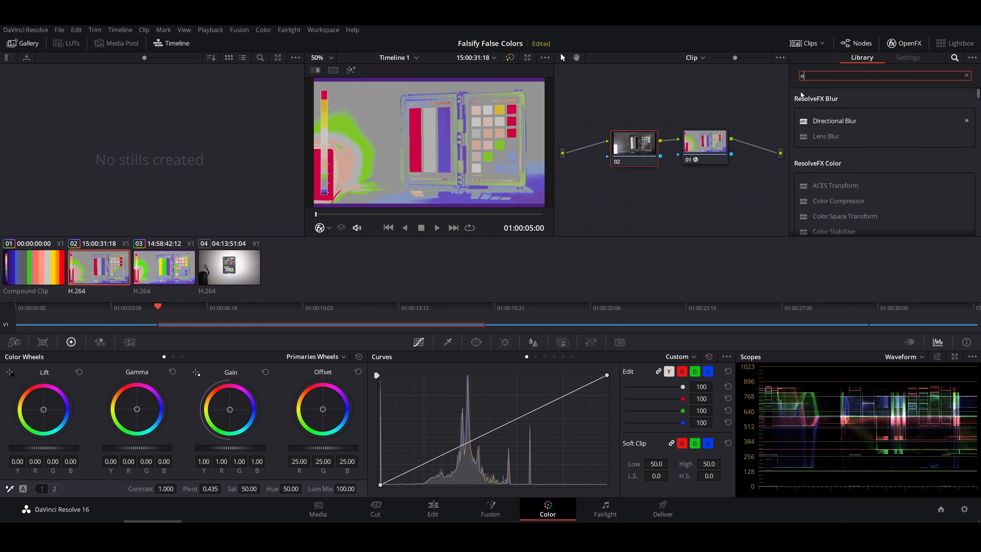
pyautogui.write('xp')
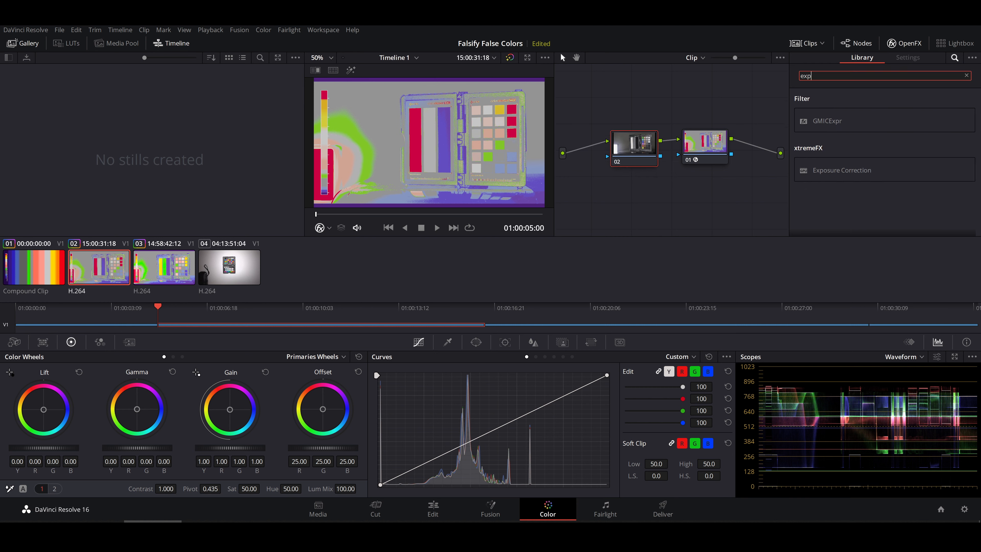
pyautogui.moveTo(842, 170); pyautogui.dragTo(637, 162)
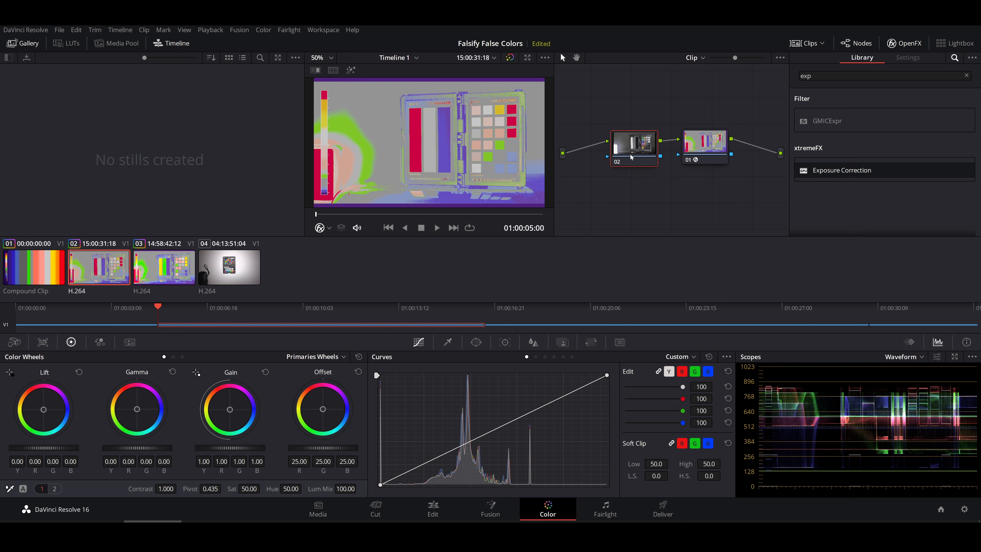
# Set Exposure Correction's Timeline Gamma to Scene (Rec. 709/2020) and lower the exposure until the chart's middle gray chip shows green.
pyautogui.click(912, 134)
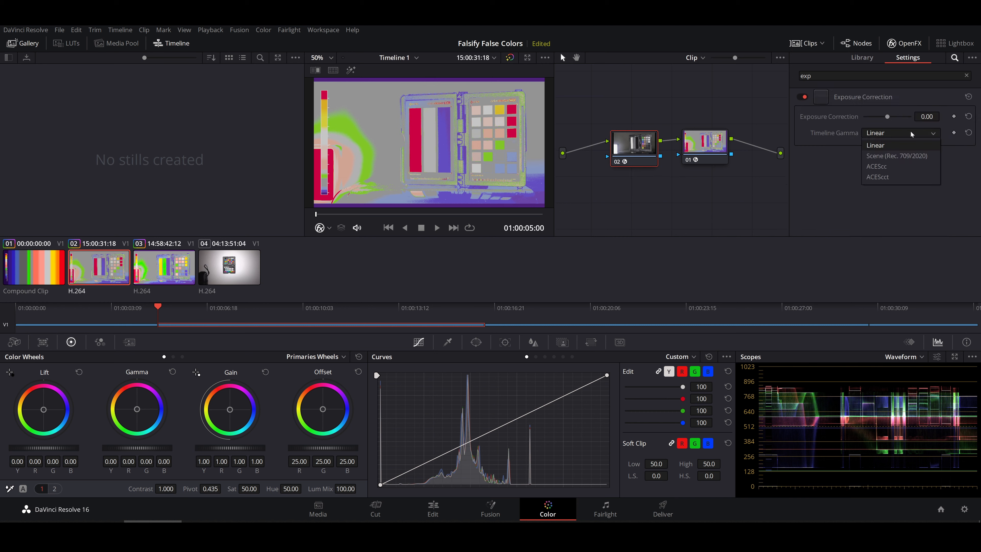
pyautogui.click(914, 157)
pyautogui.moveTo(926, 117); pyautogui.dragTo(966, 116)
pyautogui.moveTo(927, 116); pyautogui.dragTo(902, 116)
# Switch the false-color node's False Color Option to Atomos and inspect the image full screen.
pyautogui.click(700, 150)
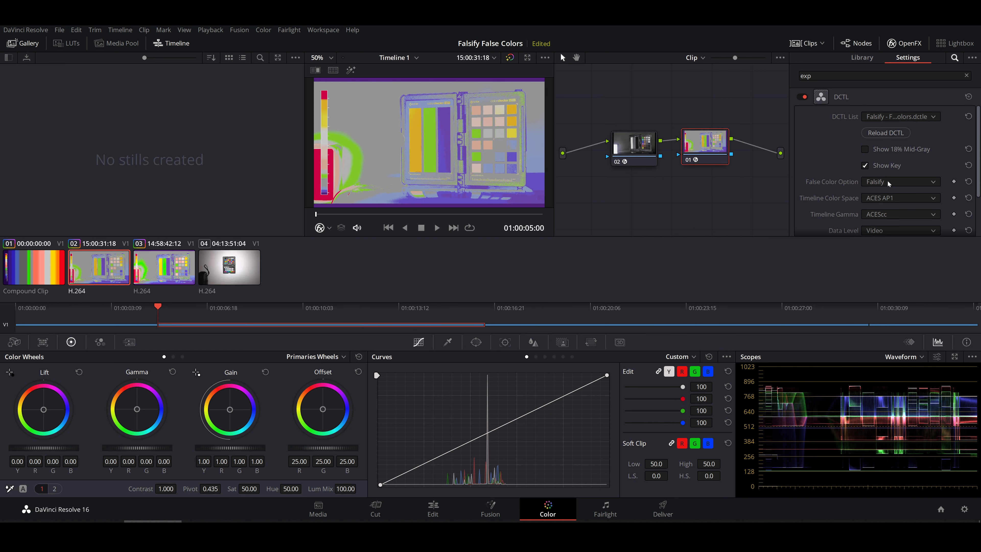
pyautogui.click(888, 181)
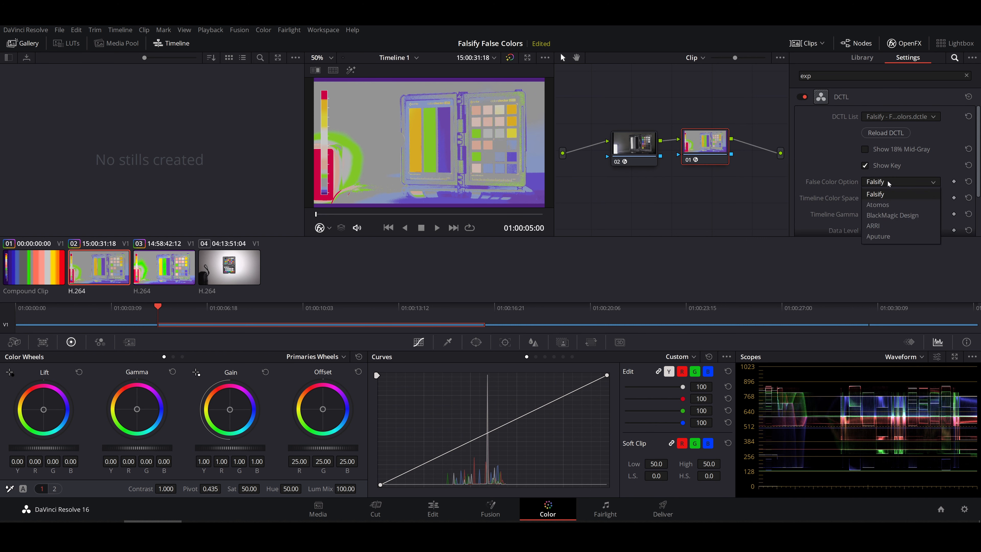
pyautogui.click(892, 206)
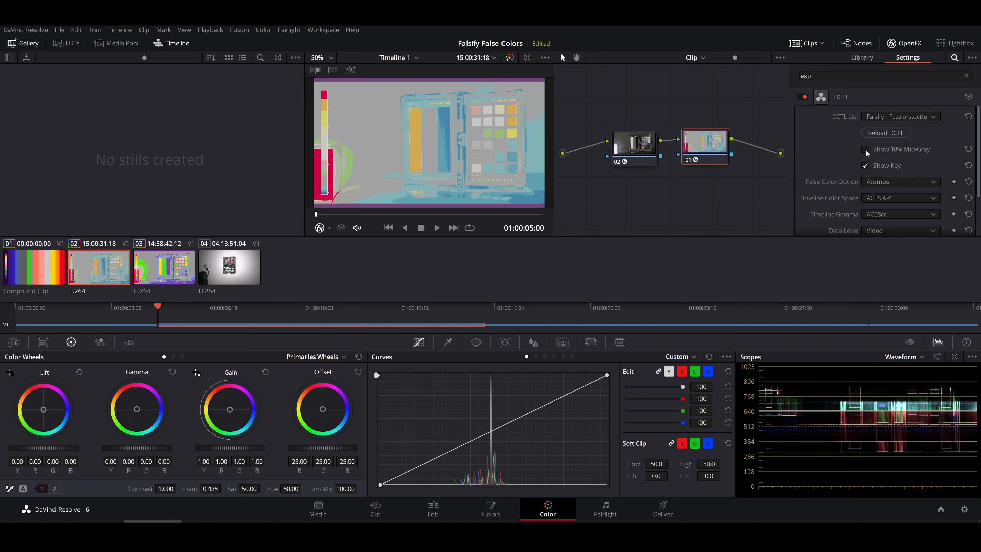
pyautogui.hotkey('ctrl', 'f')
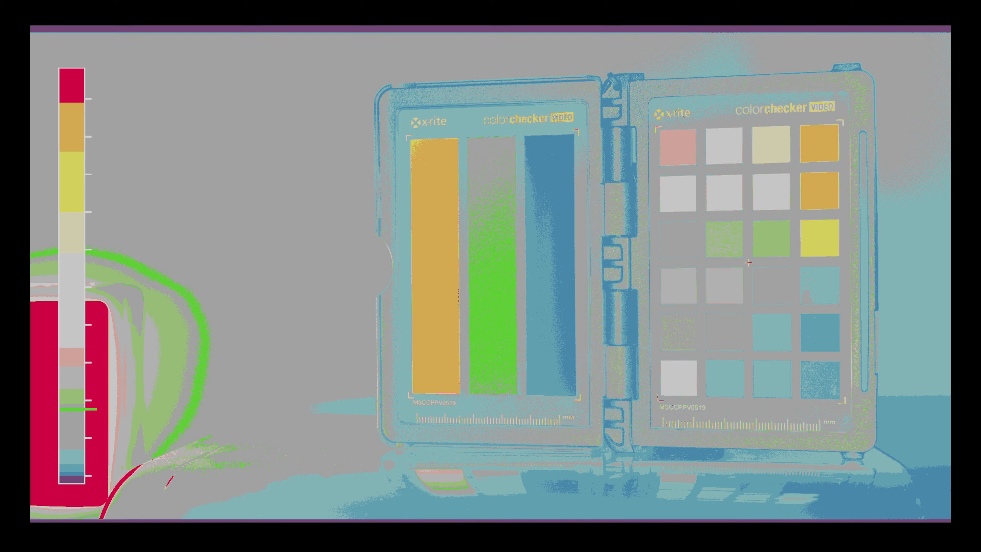
pyautogui.press('Escape')
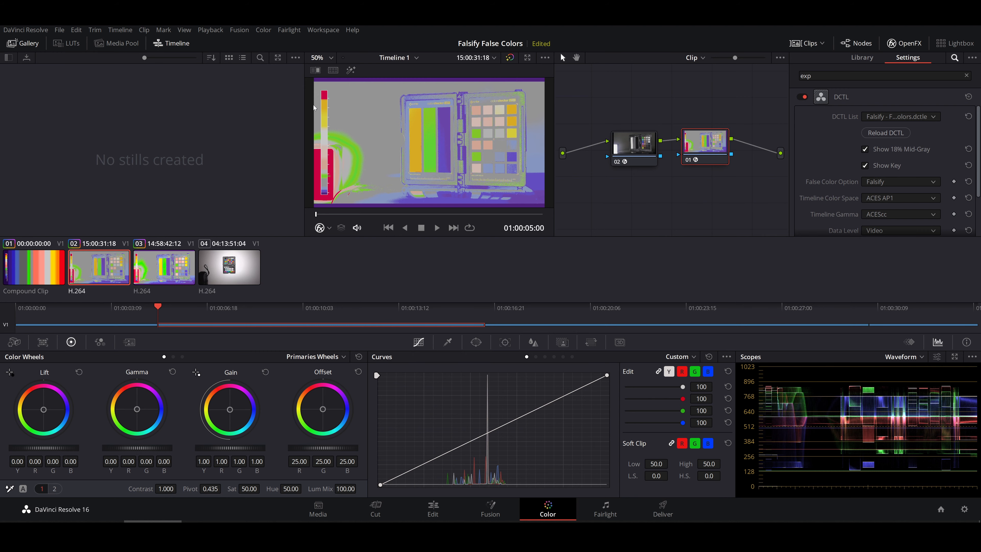
# Examine the Falsify image and its color key in the enlarged viewer, and return to the normal layout.
pyautogui.hotkey('alt', 'f')
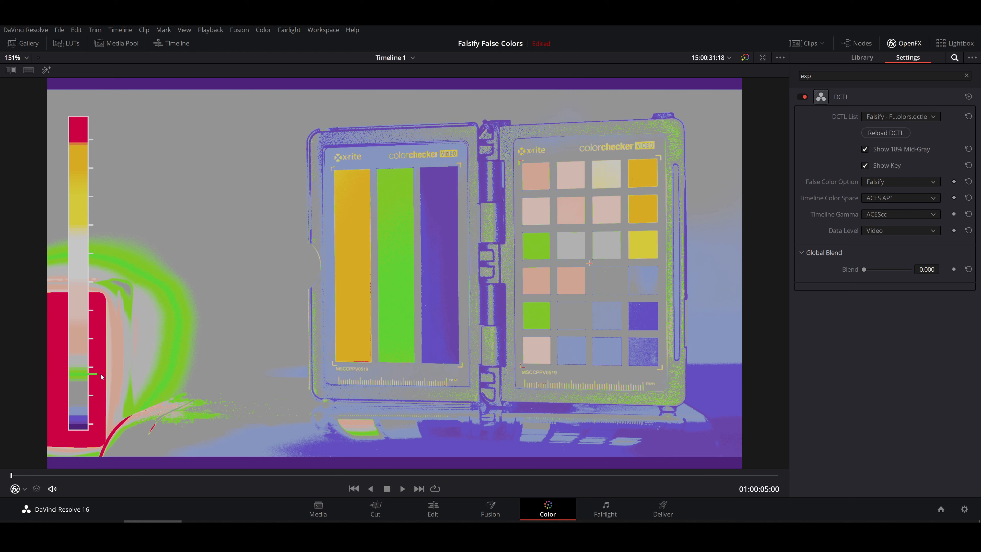
pyautogui.hotkey('alt', 'f')
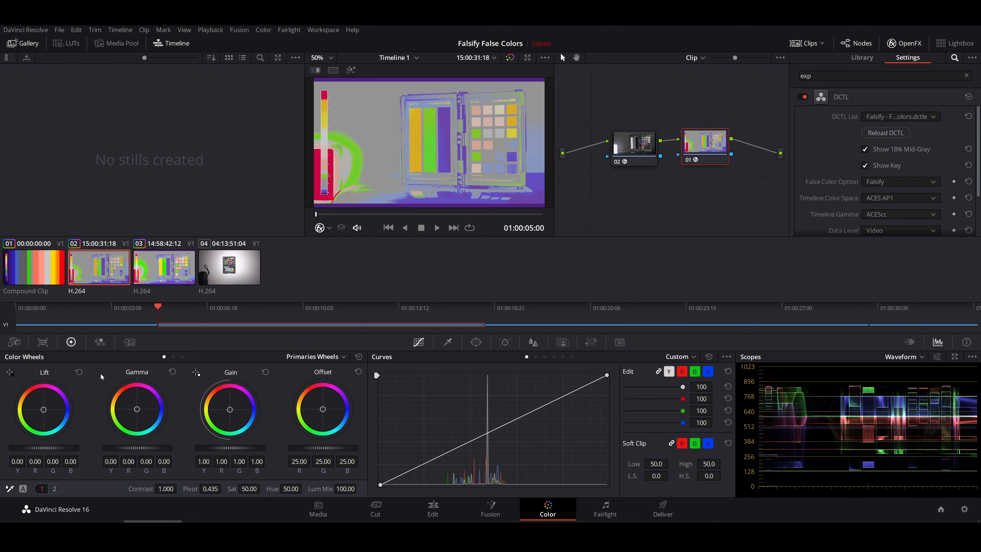